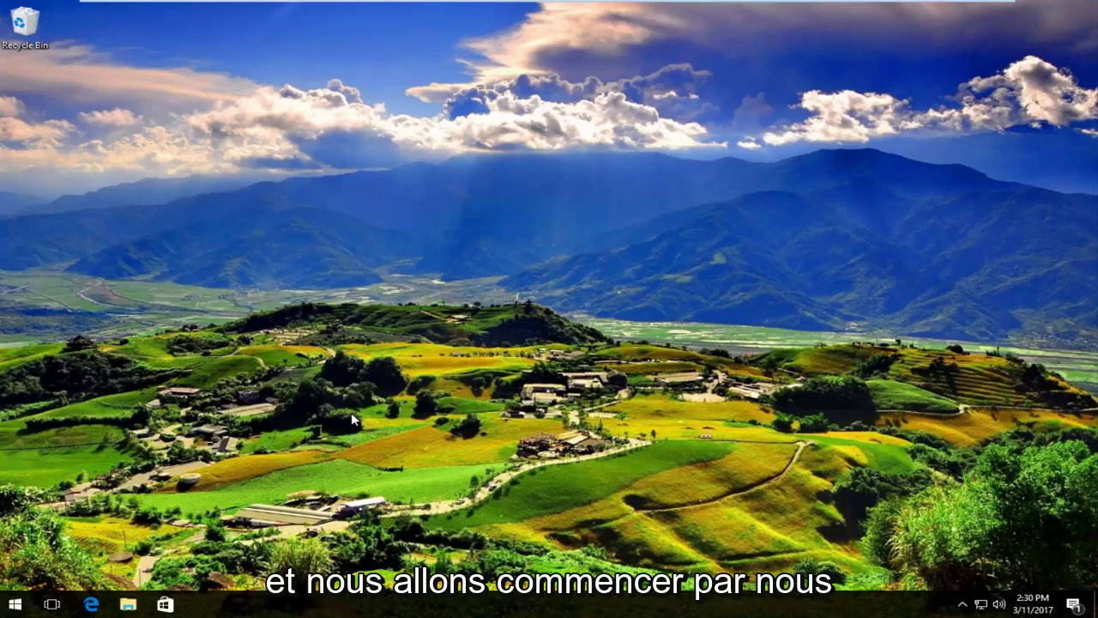
Search the Start menu for 'services' to find the Services desktop app.
click(16, 604)
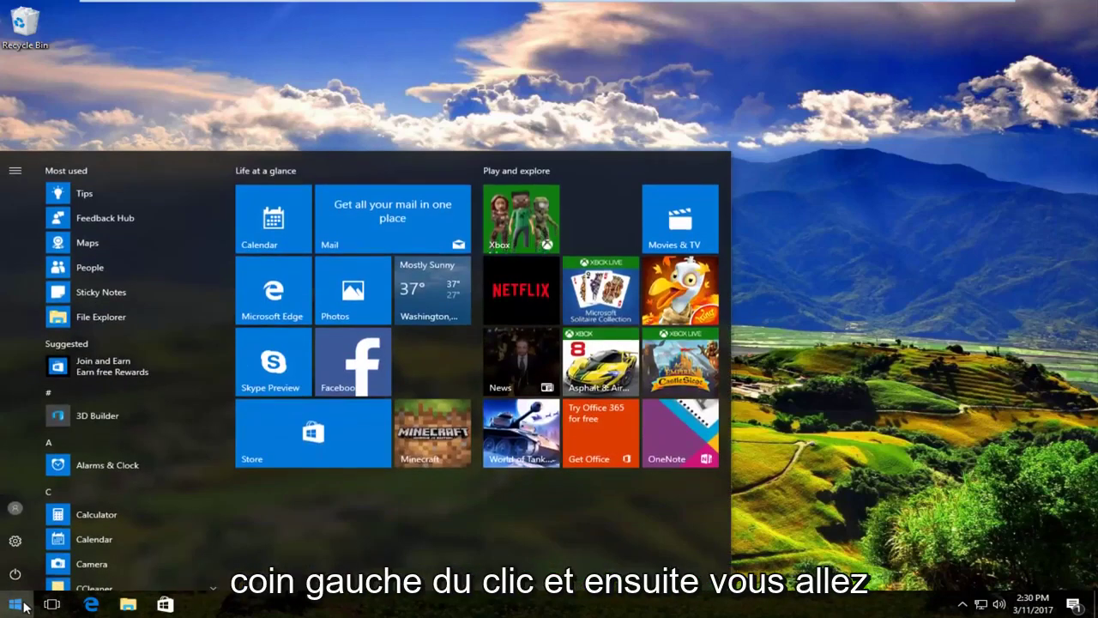
text(se)
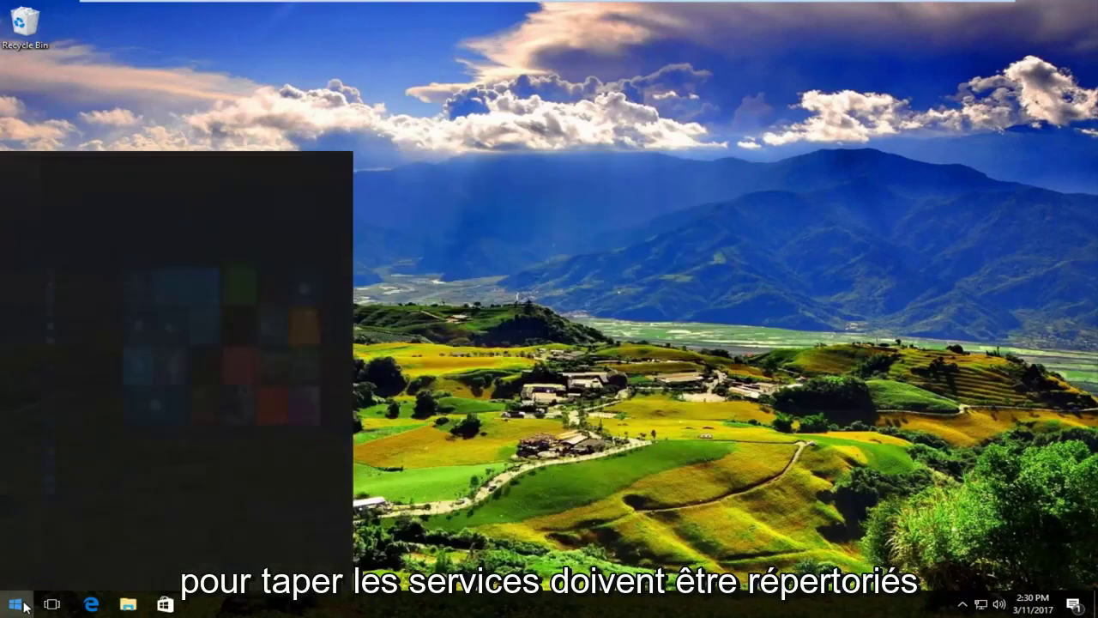
text(rvices)
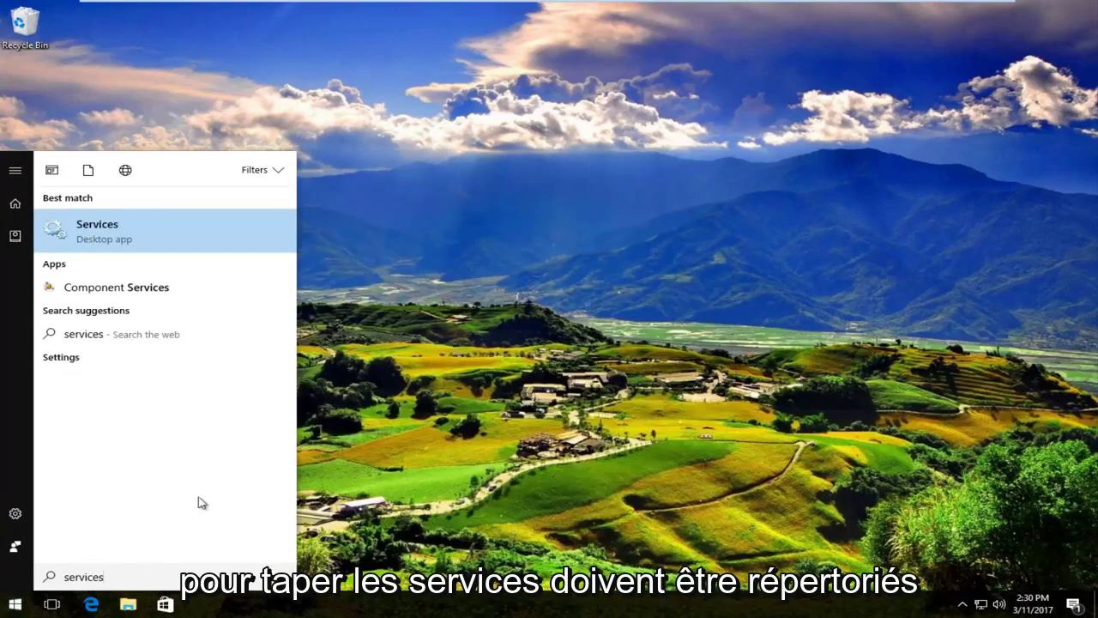
Open Services, check the stopped Windows Update service's context actions, then close Services.
click(100, 232)
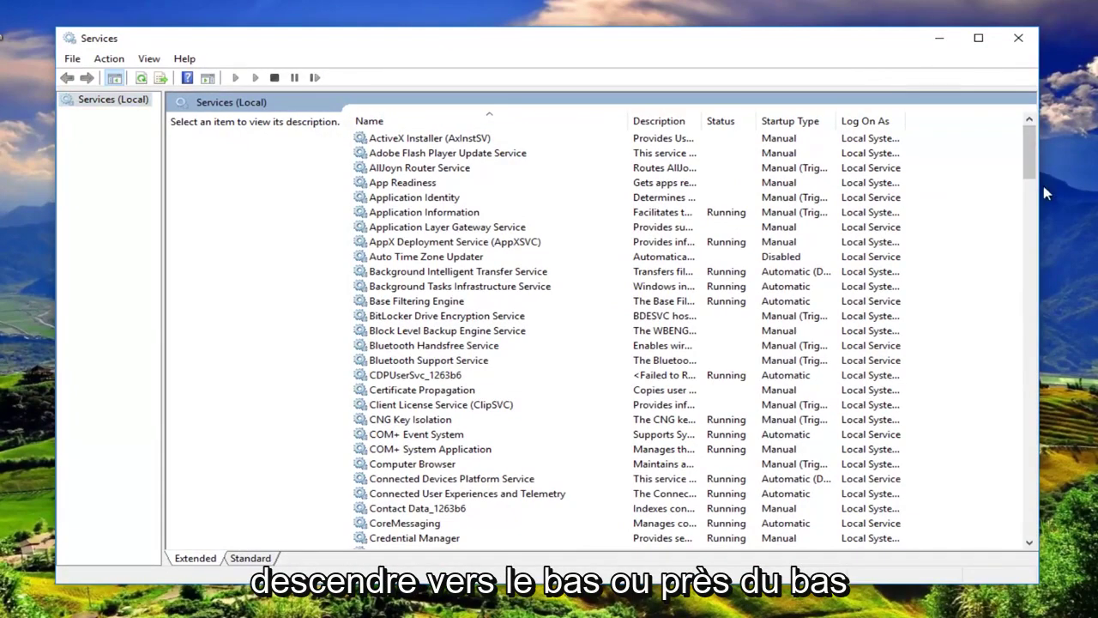
drag(1032, 176, 1097, 519)
click(424, 391)
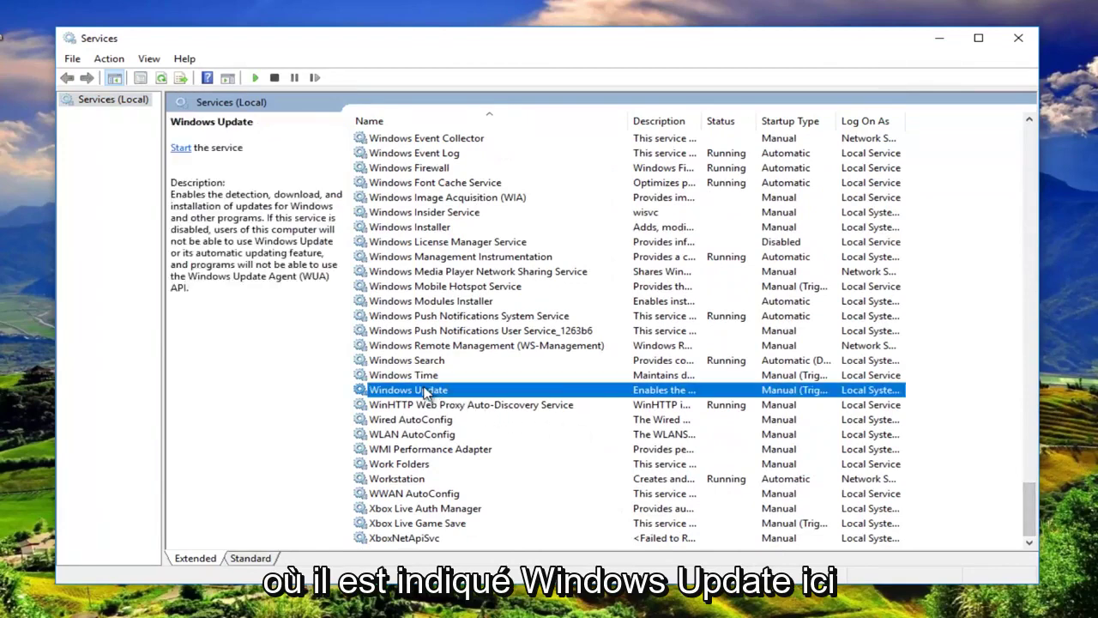
right_click(420, 395)
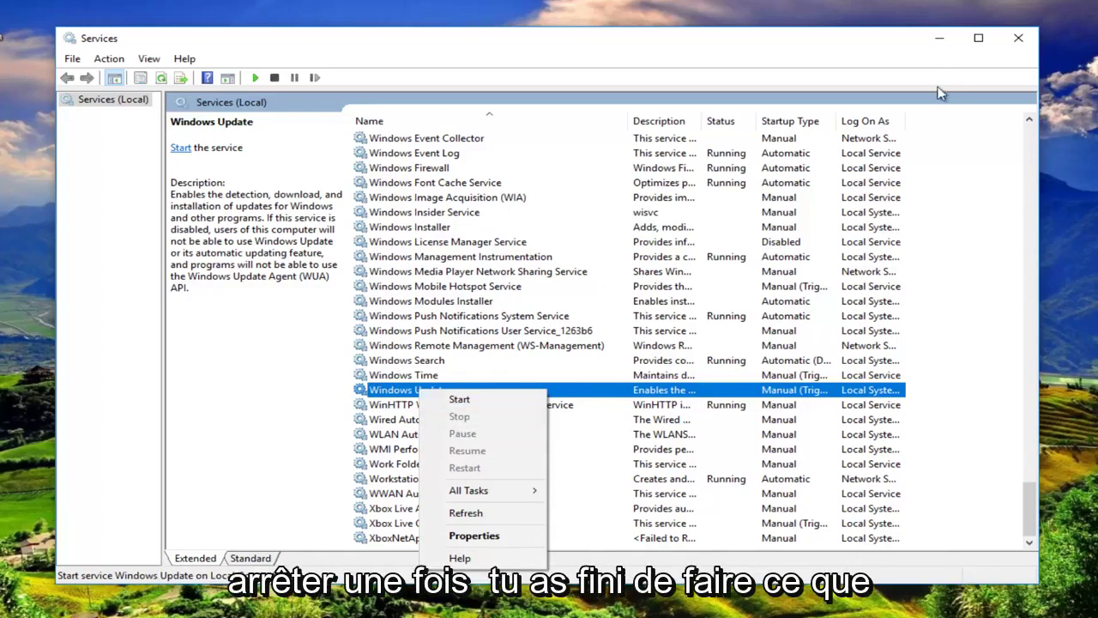
click(1012, 41)
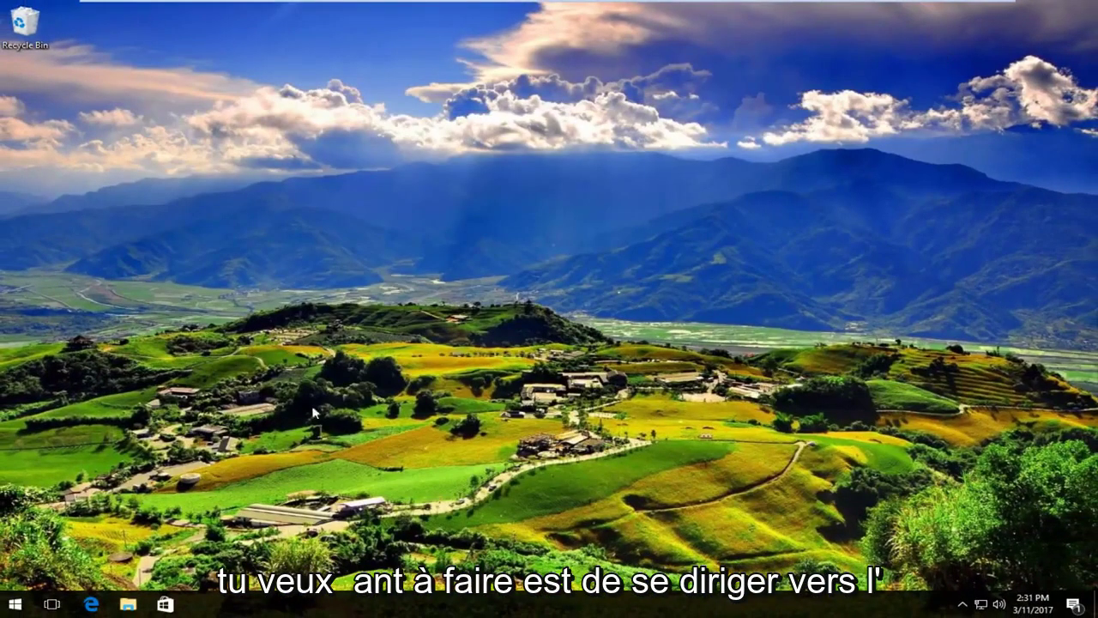
Browse in File Explorer to C:\Windows\SoftwareDistribution.
click(18, 604)
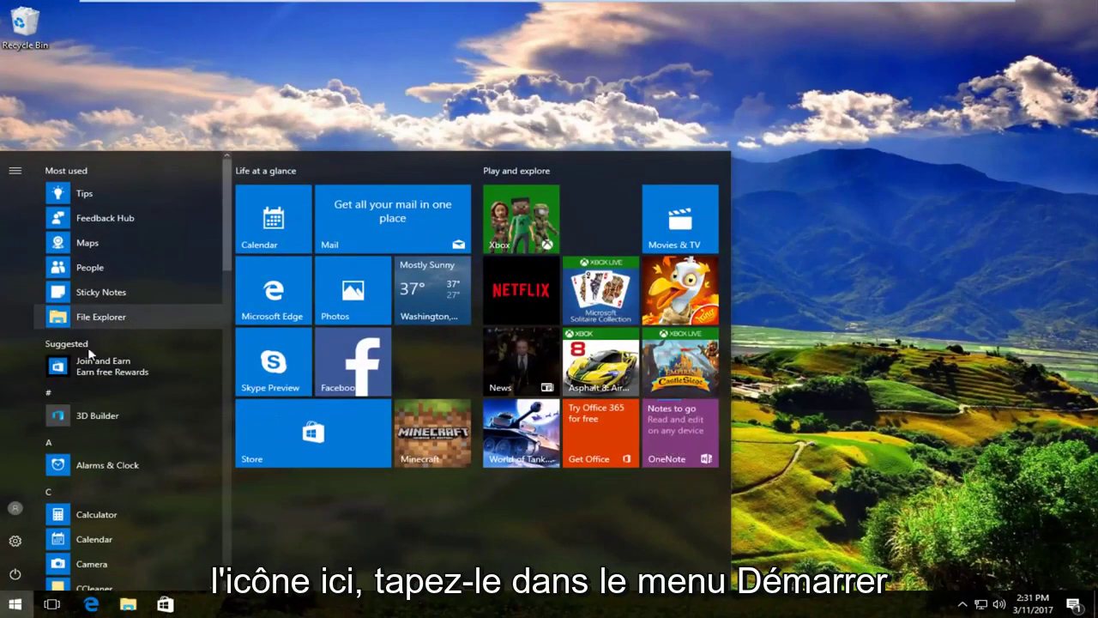
click(128, 605)
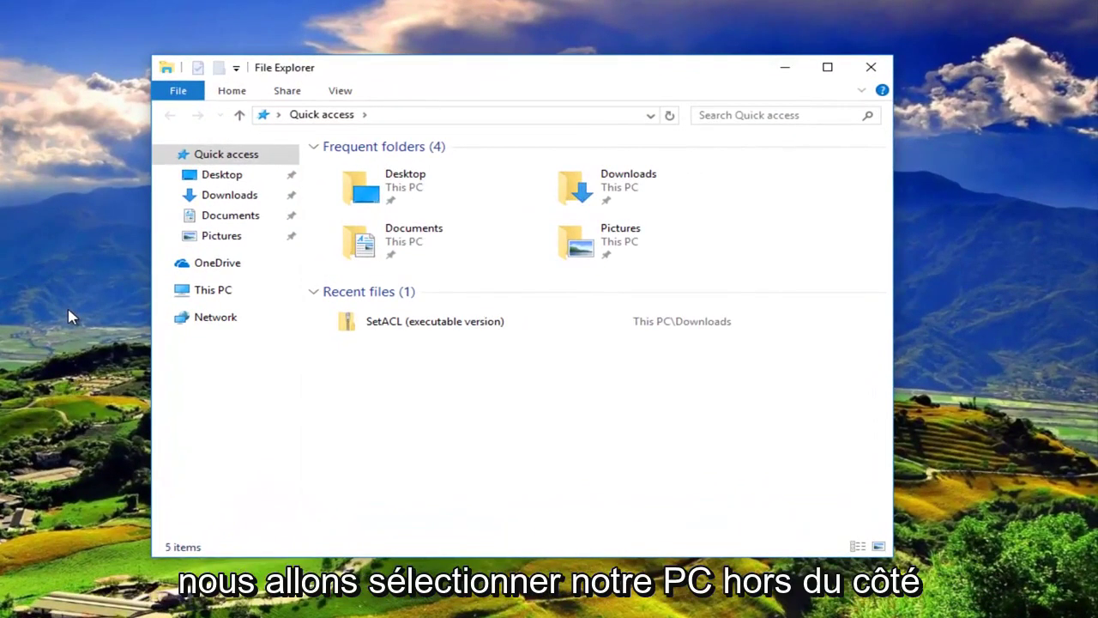
click(206, 296)
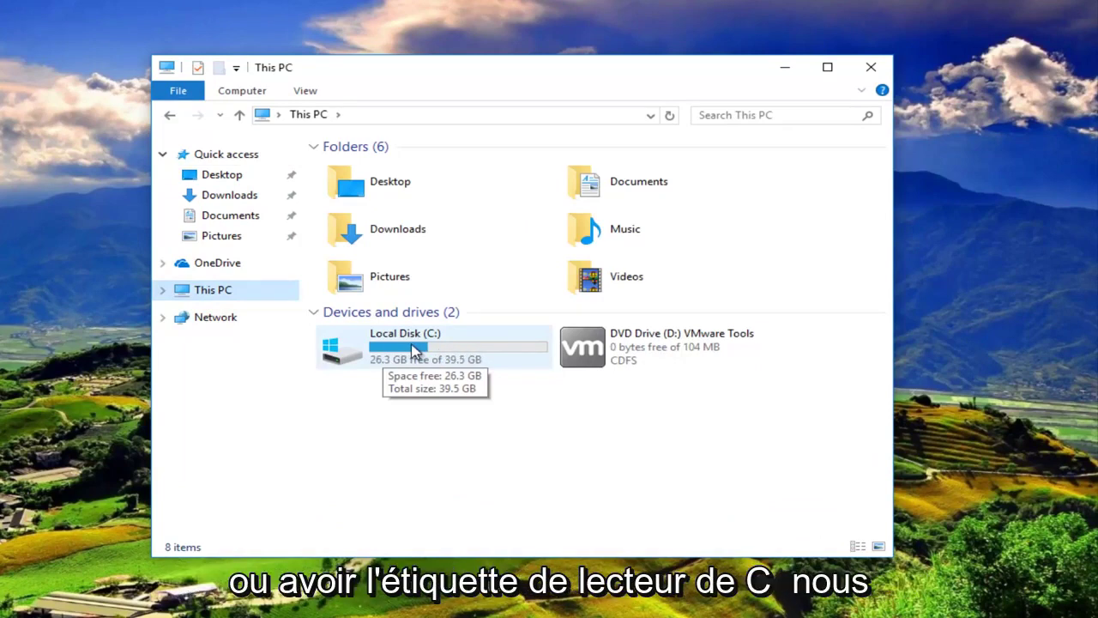
double_click(410, 350)
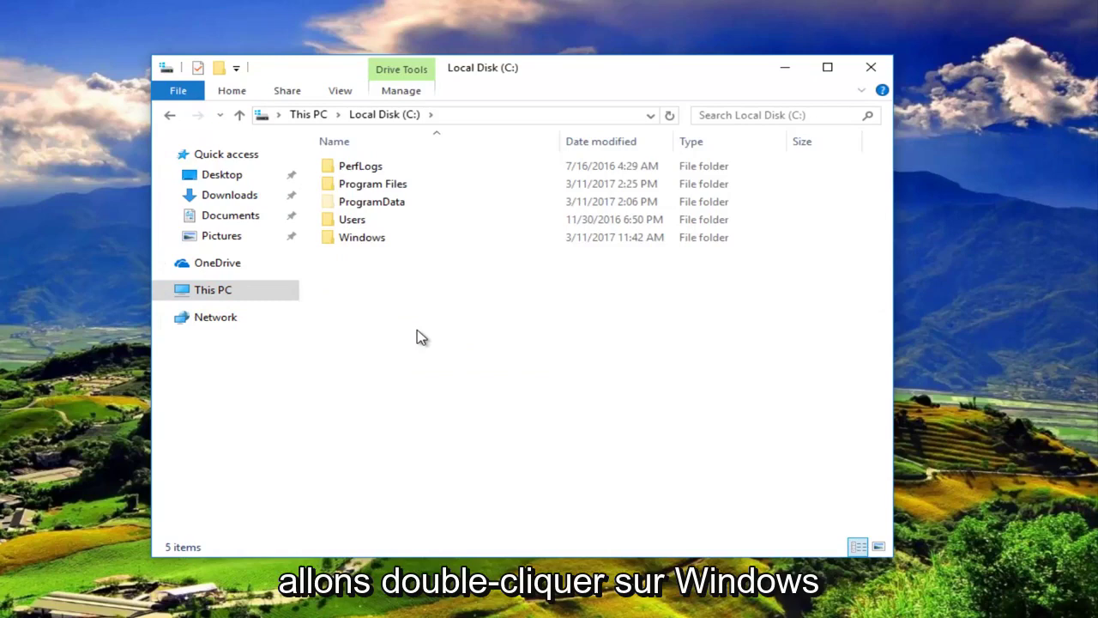
double_click(364, 238)
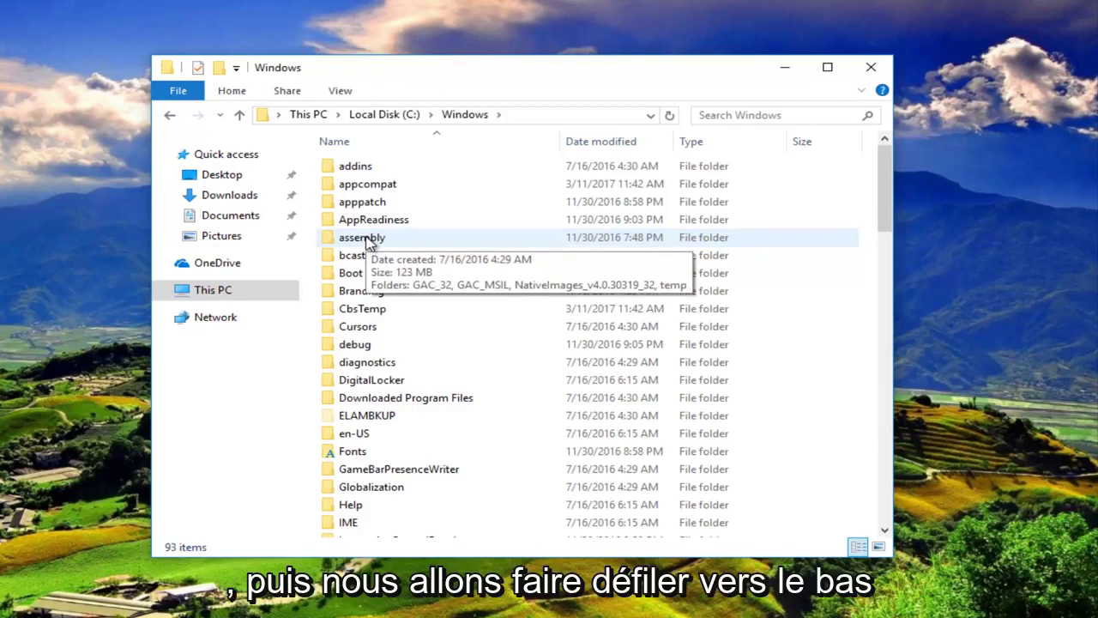
scroll(564, 332, down, 10)
scroll(555, 336, down, 3)
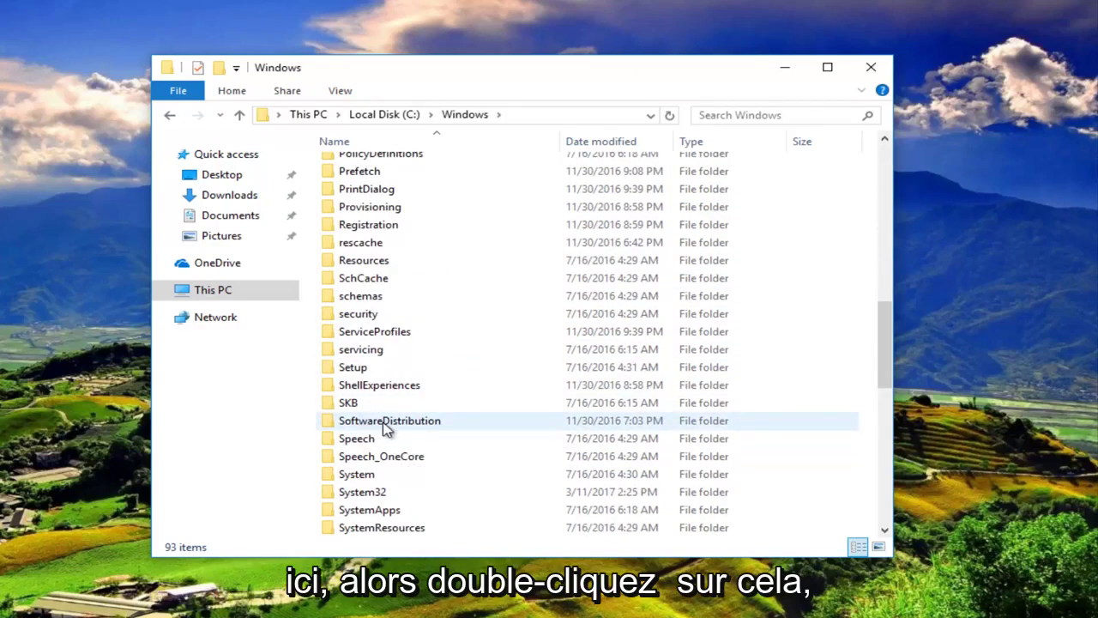
double_click(385, 423)
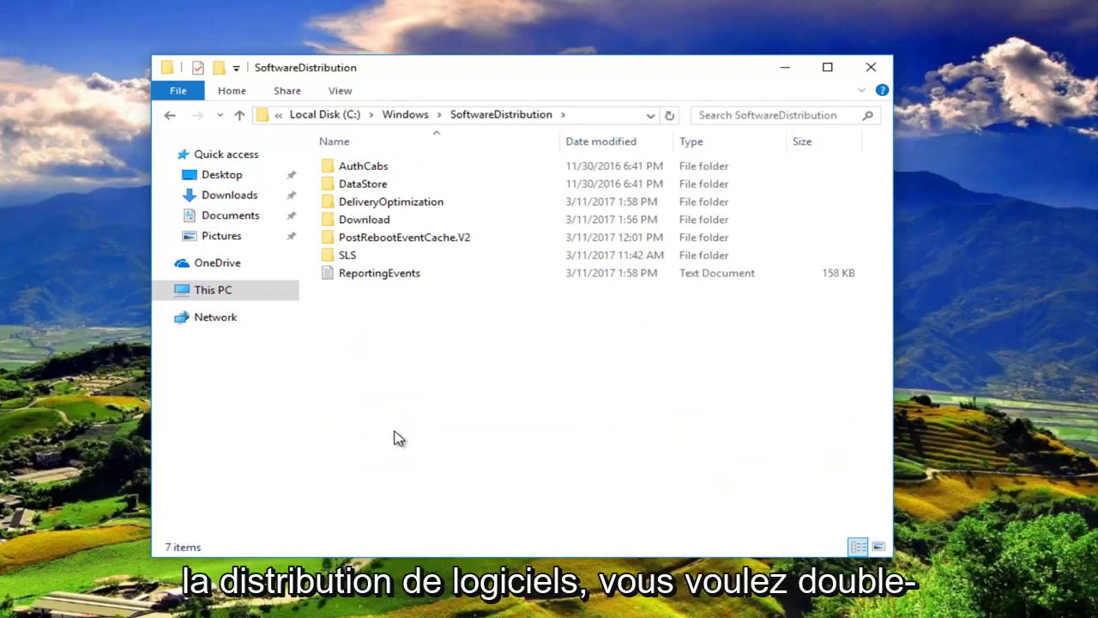
Open the Download folder, select all 36 cached update folders, and delete them.
click(354, 222)
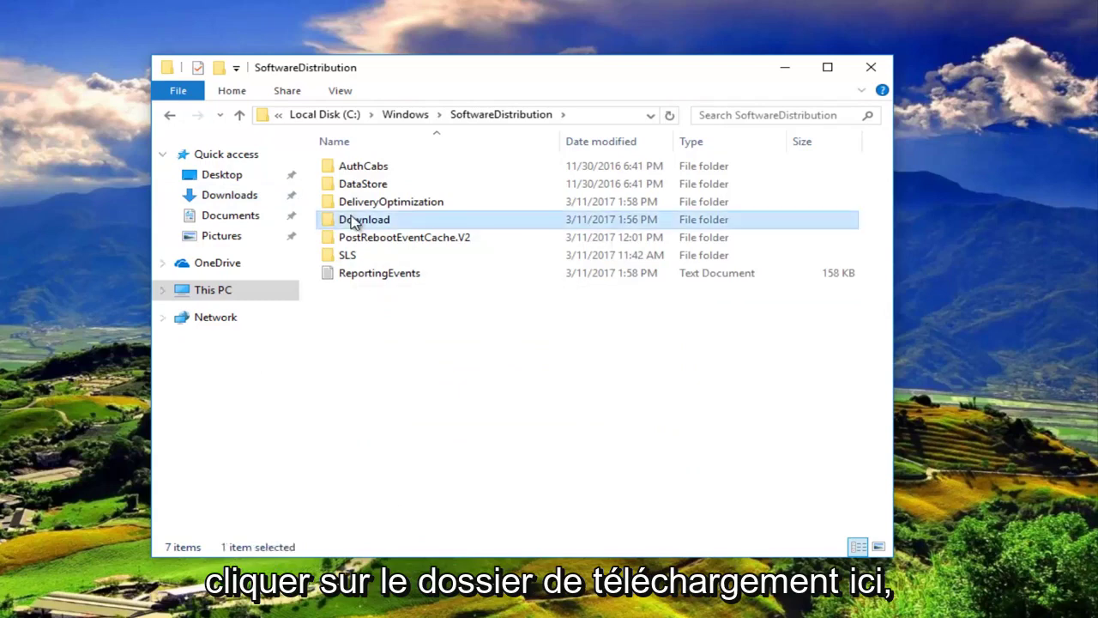
double_click(355, 221)
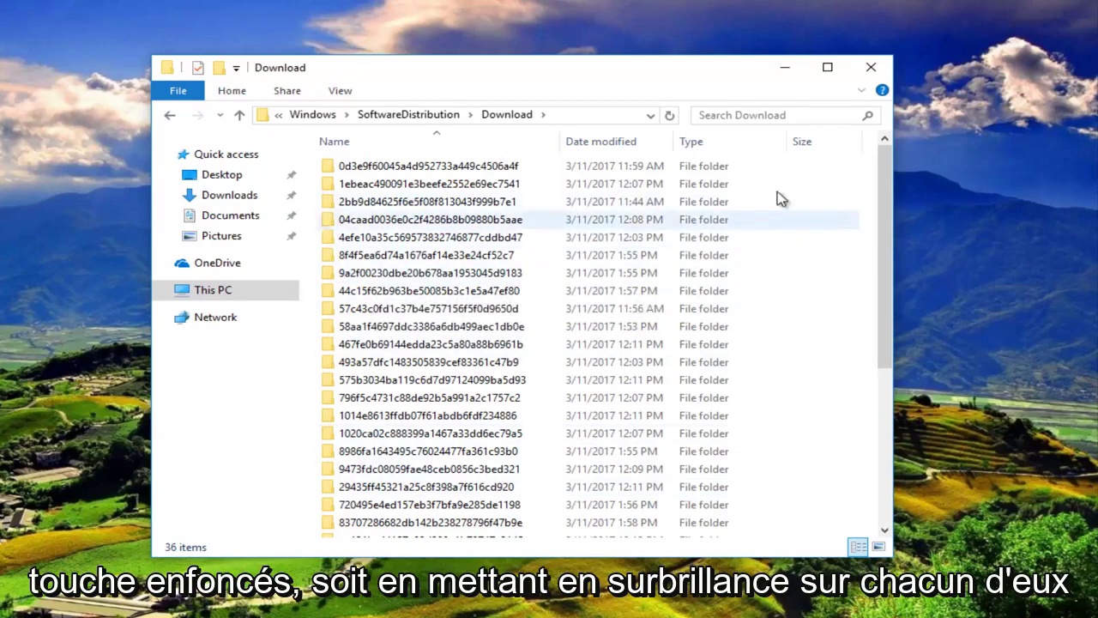
drag(780, 175, 701, 112)
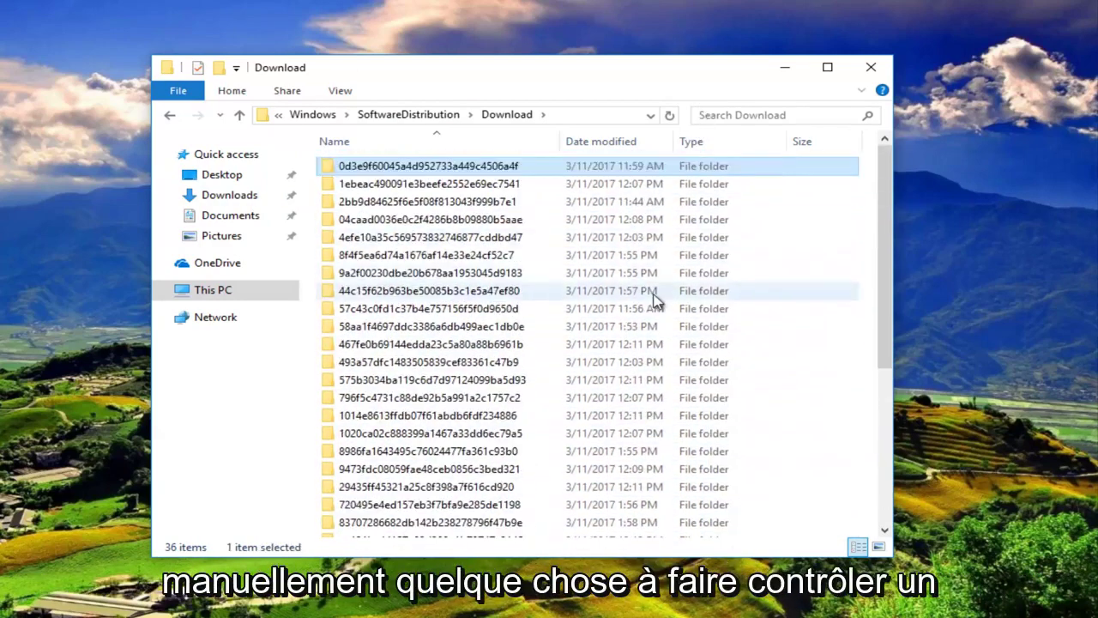
click(654, 293)
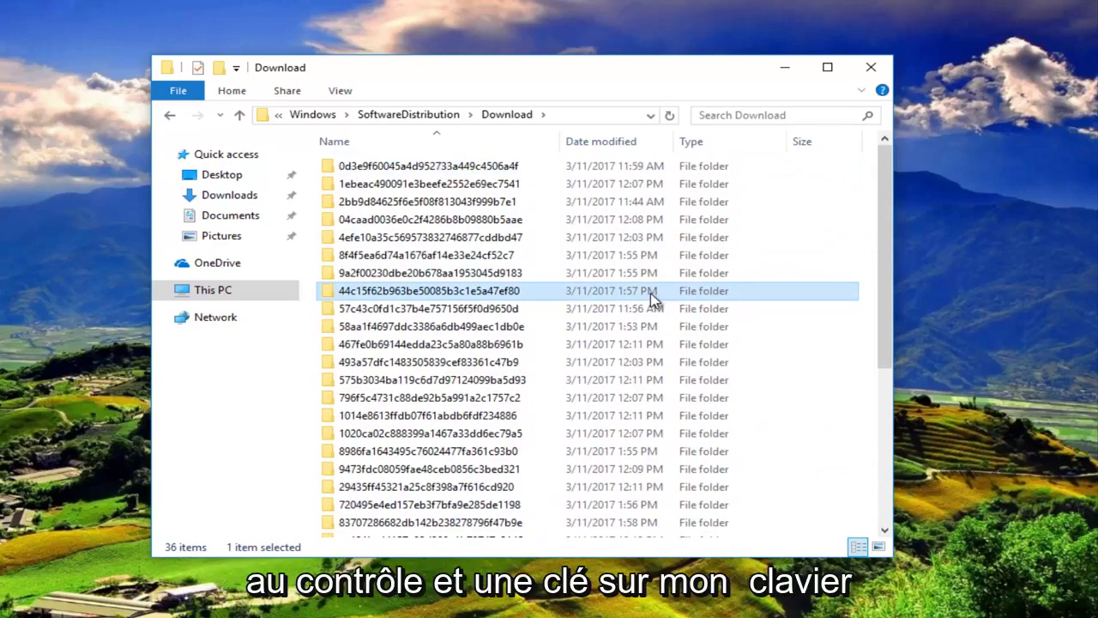
key(ctrl+a)
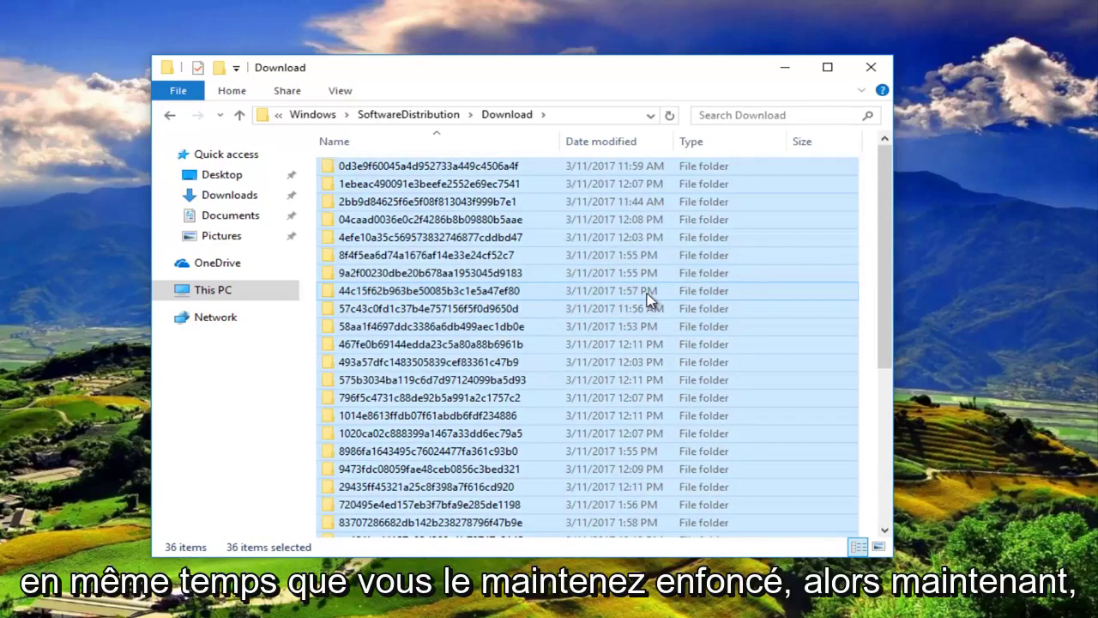
right_click(583, 262)
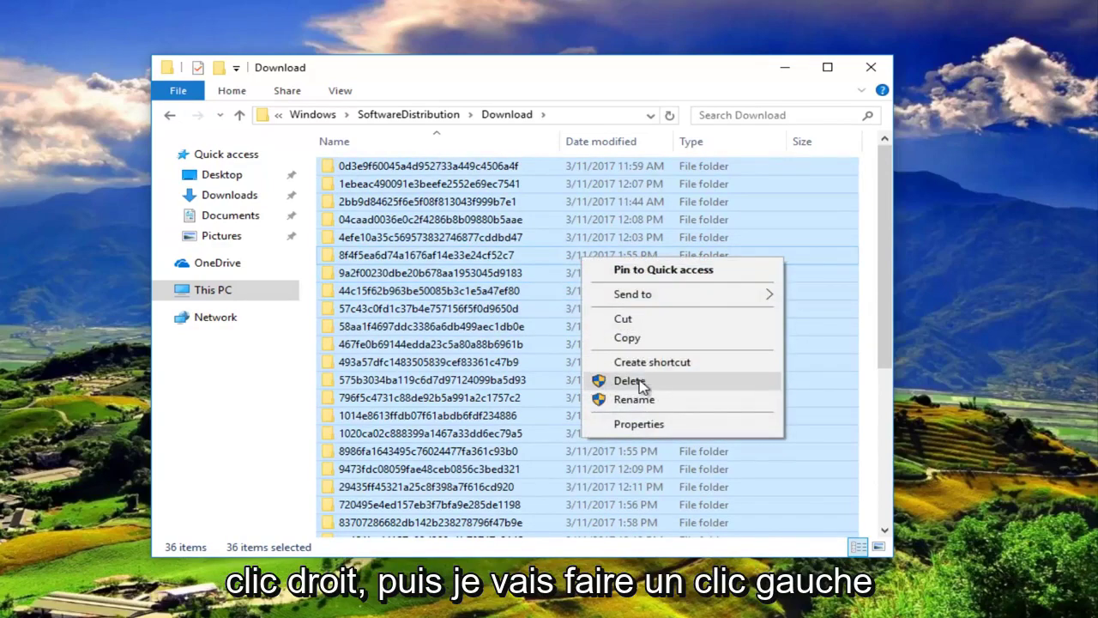
click(639, 383)
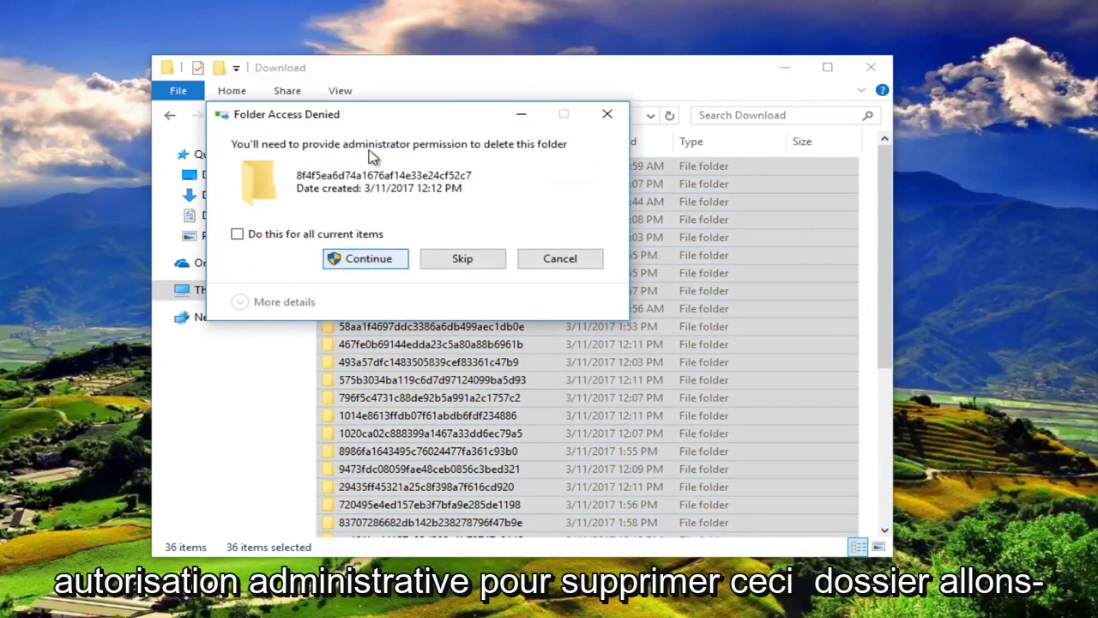
Grant administrator permission for all current items so every cache folder is deleted.
key(Return)
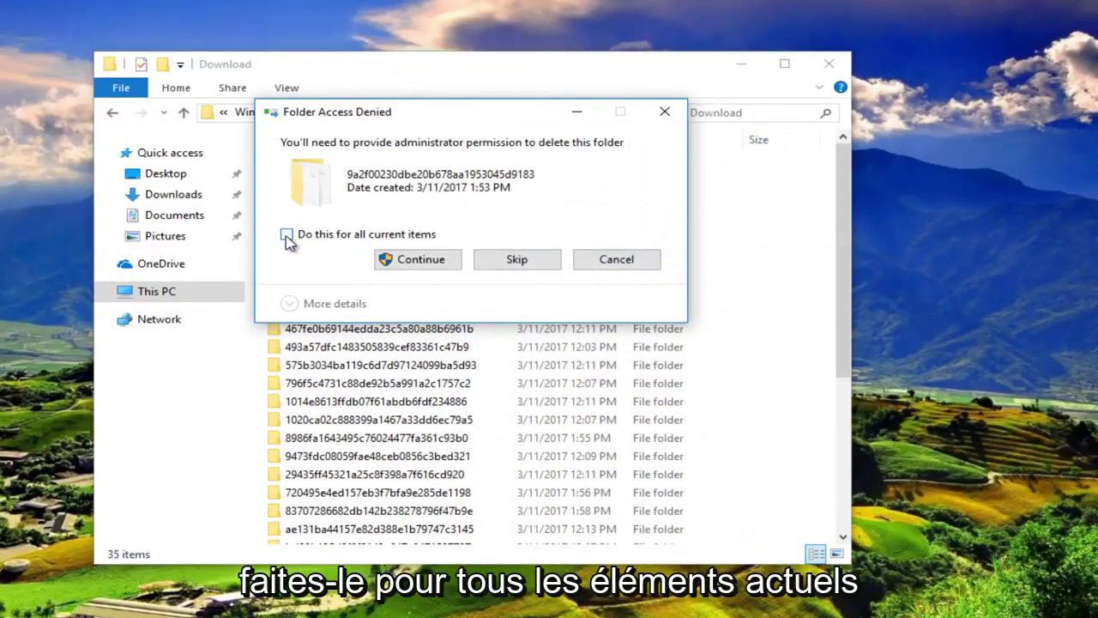
click(287, 236)
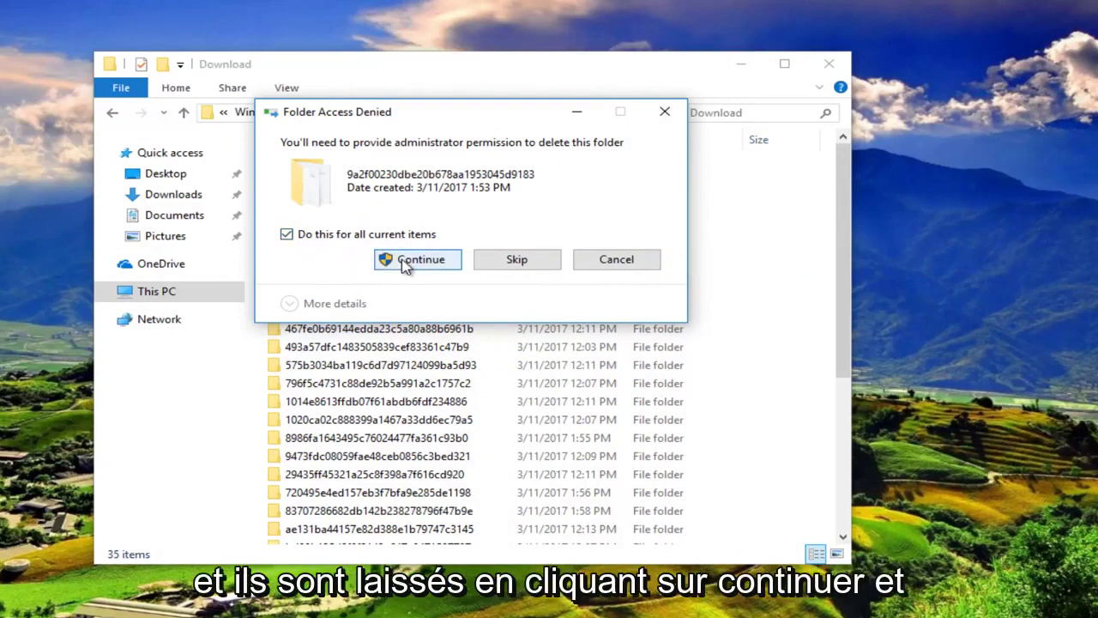
click(406, 261)
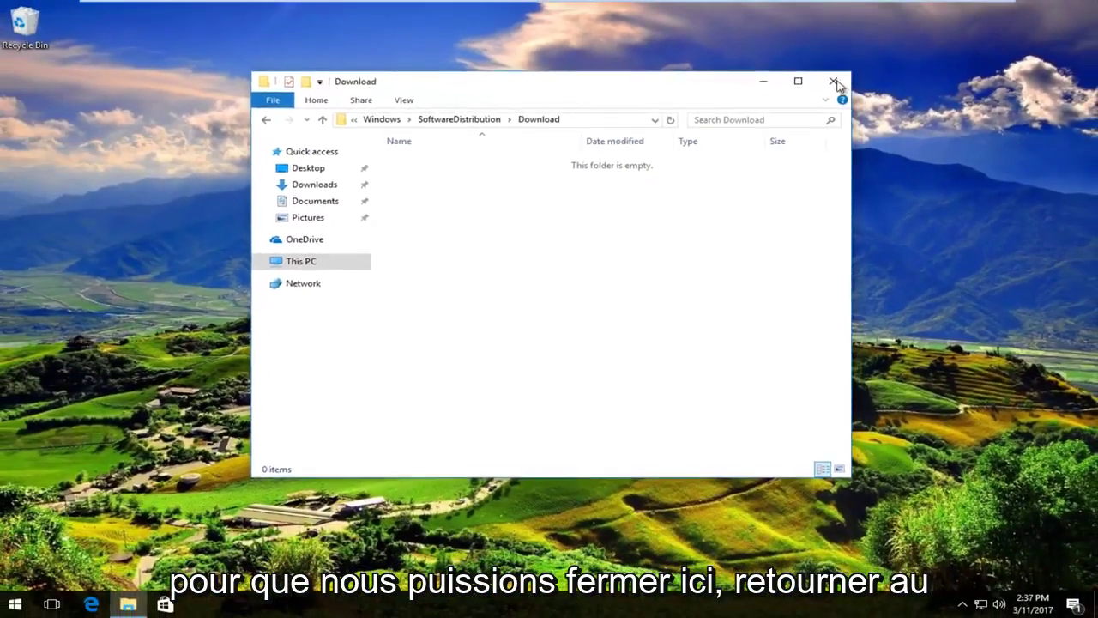
Close the emptied Download folder and search the Start menu for 'servi'.
click(829, 64)
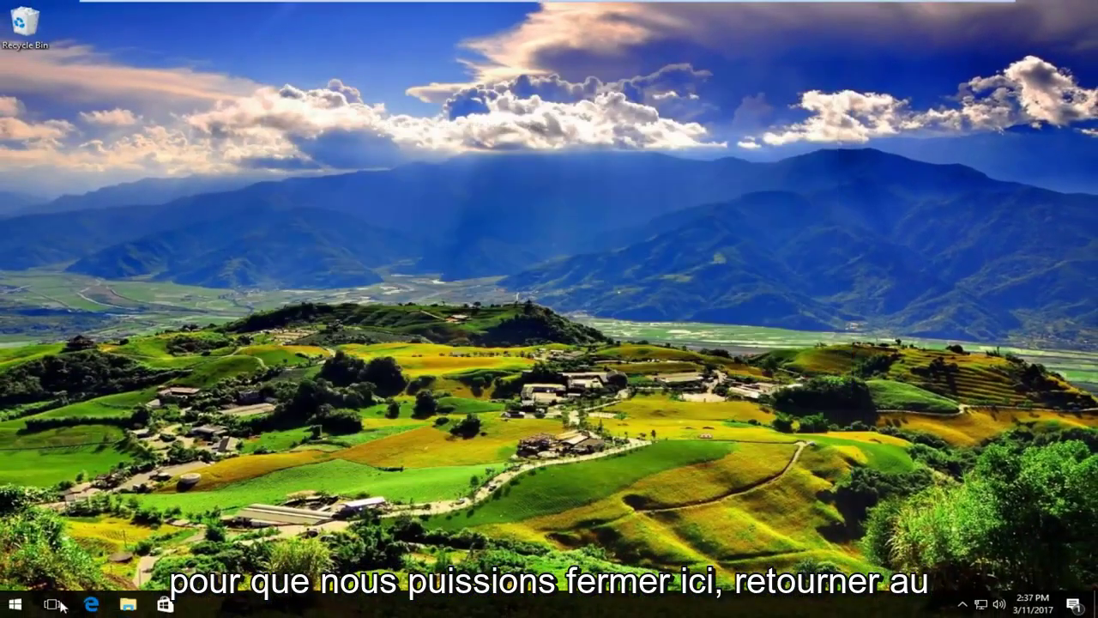
click(20, 605)
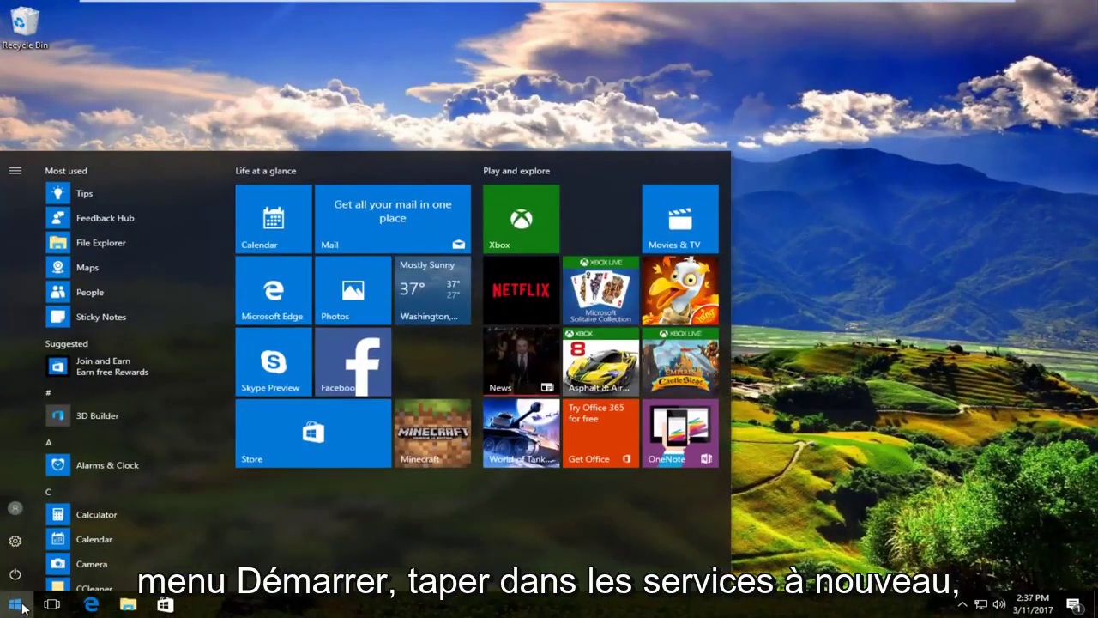
text(servi)
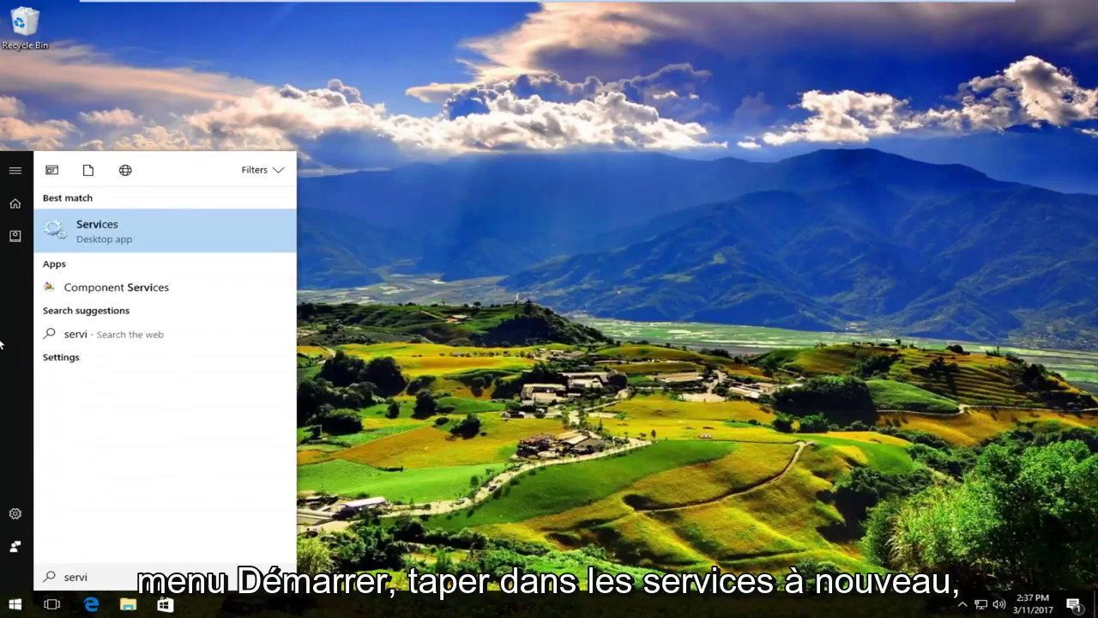
Start the Windows Update service in Services and open its Properties dialog.
click(80, 240)
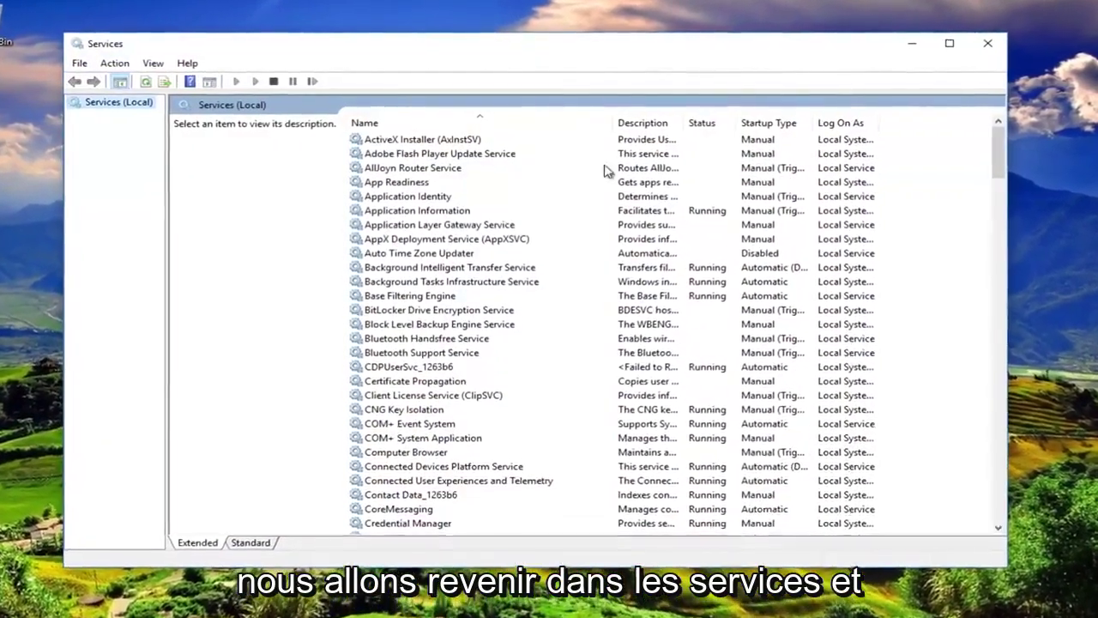
drag(997, 151, 912, 486)
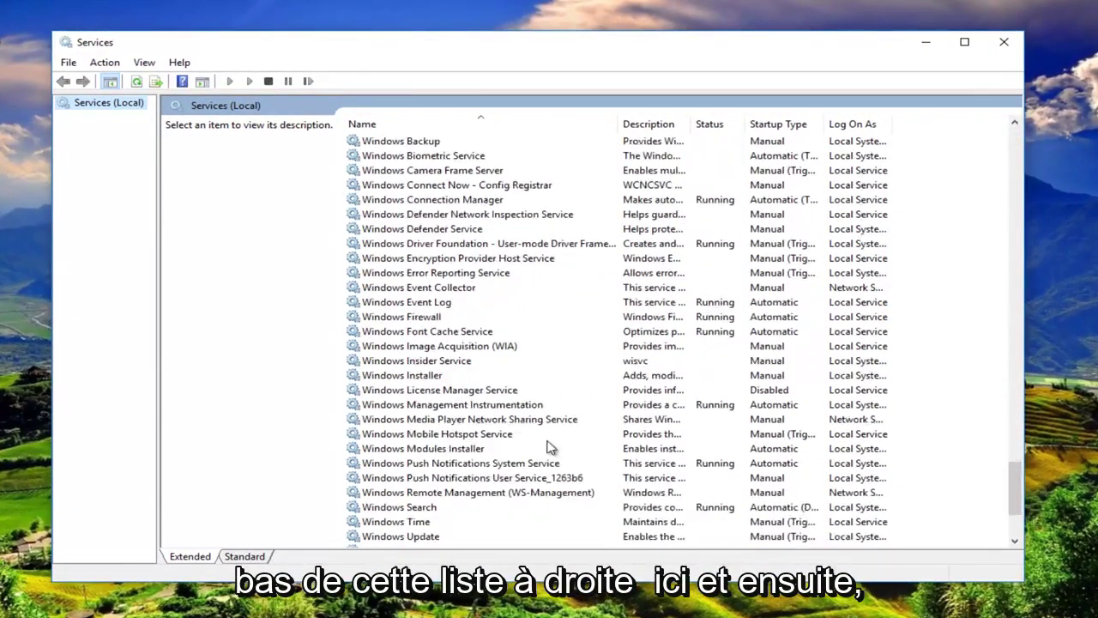
scroll(550, 447, down, 2)
scroll(419, 425, down, 2)
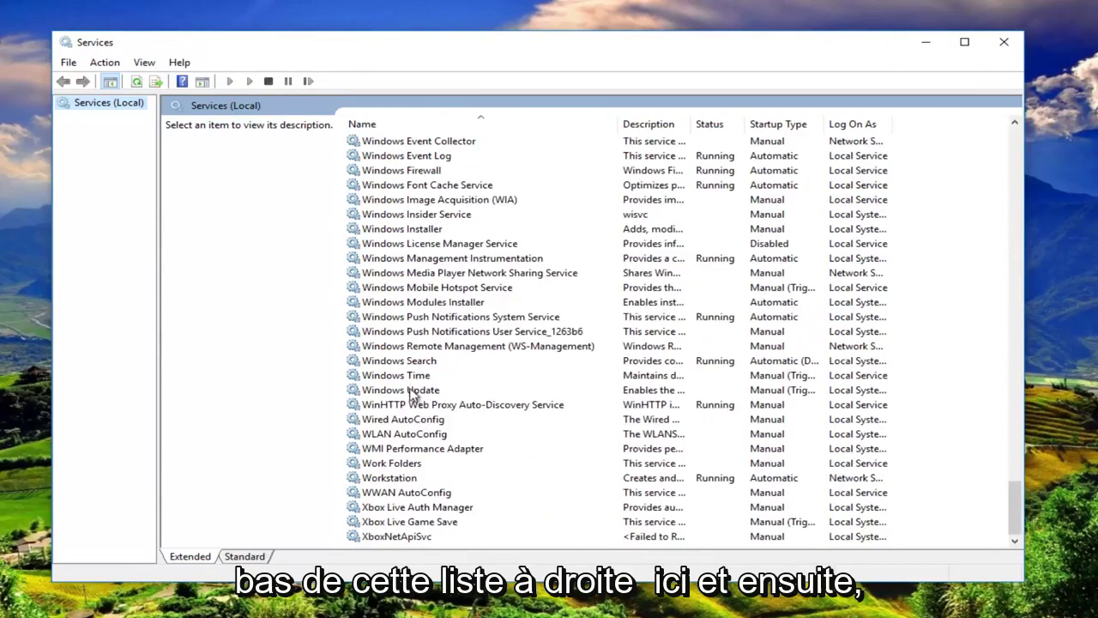
click(410, 395)
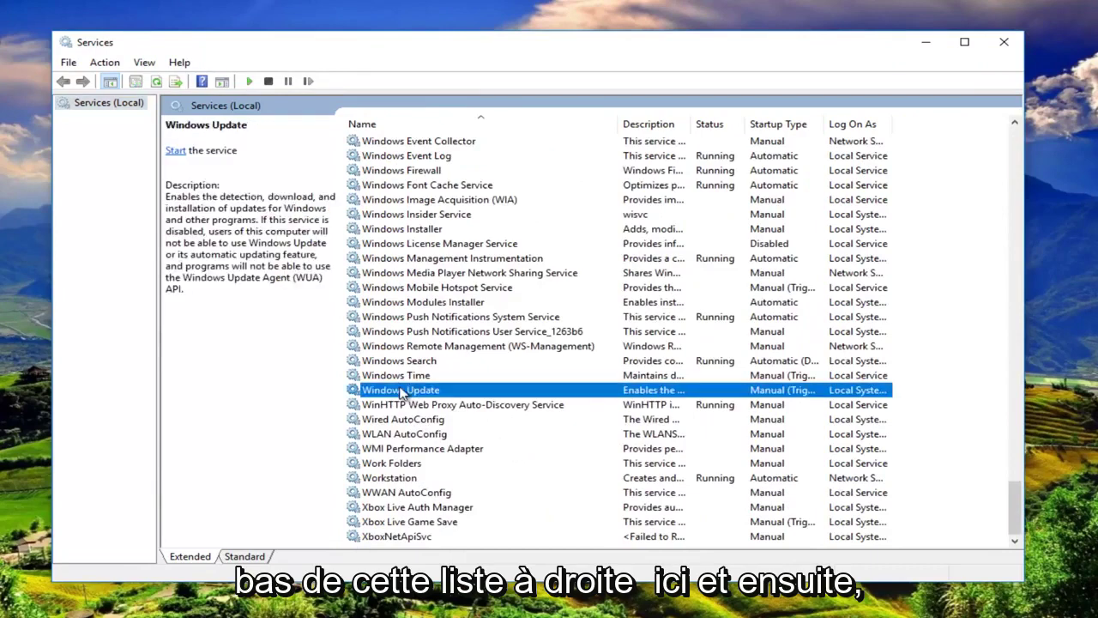
click(175, 151)
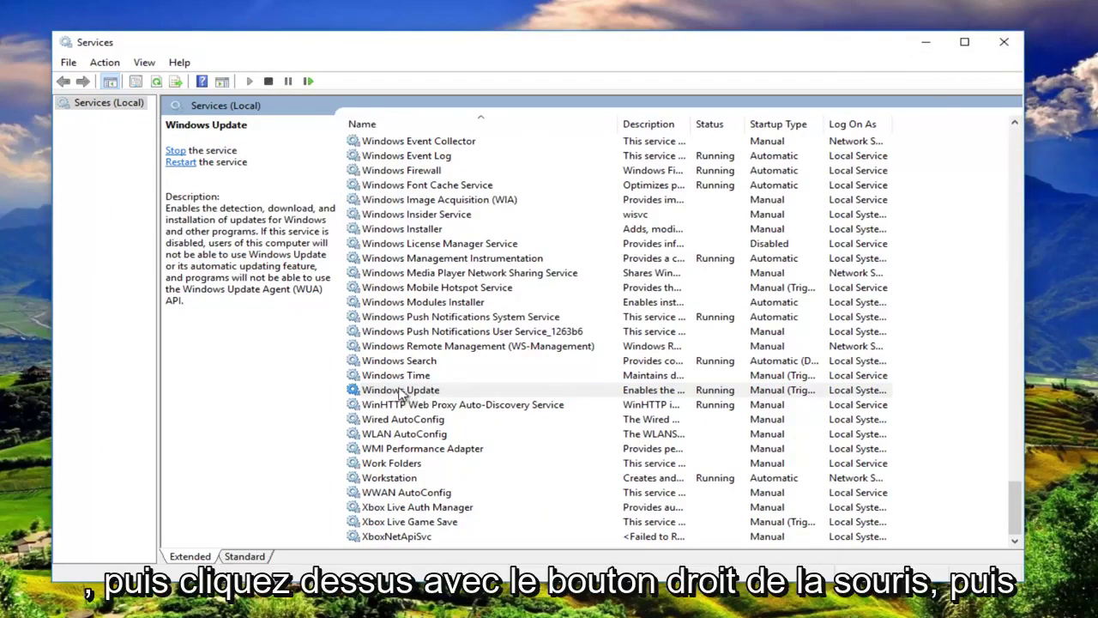
click(407, 392)
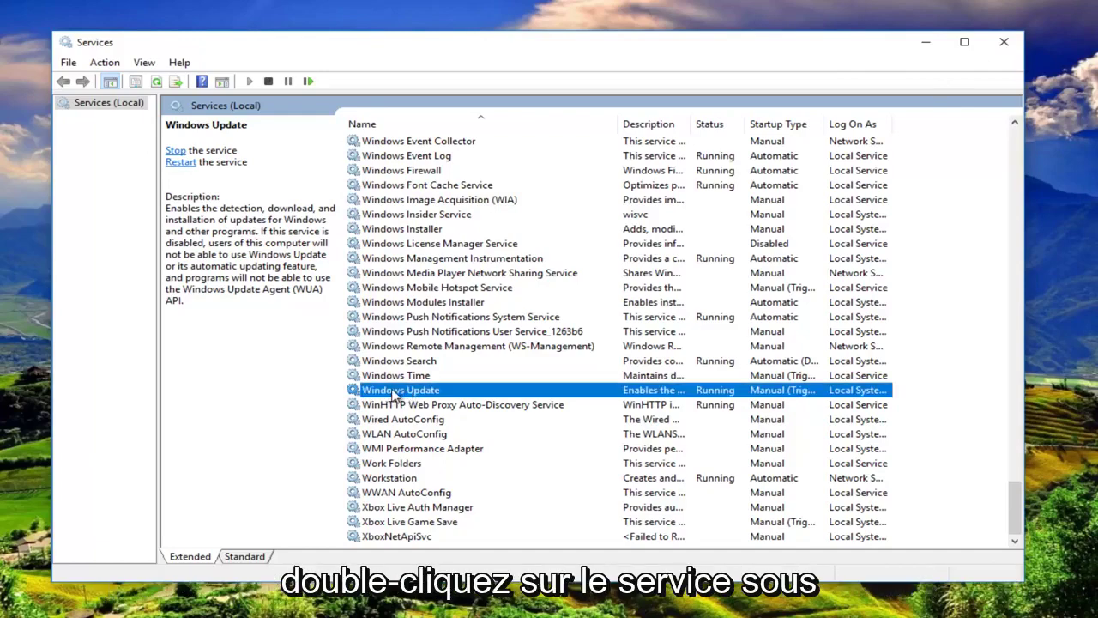
double_click(393, 395)
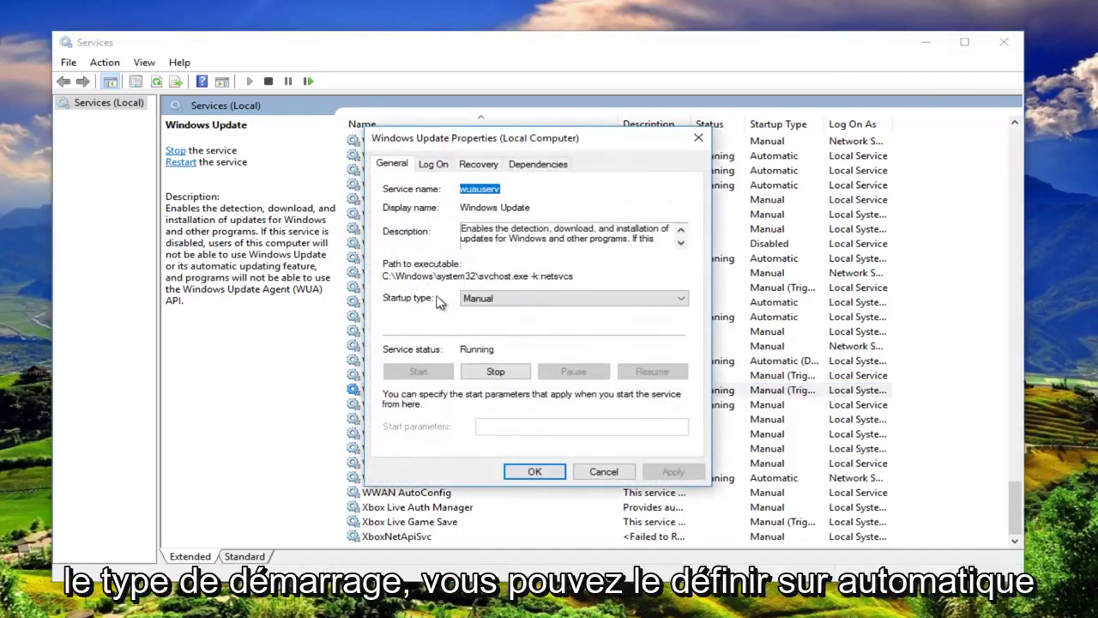
Change Windows Update's startup type from Manual to Automatic, apply, and confirm with OK.
click(496, 301)
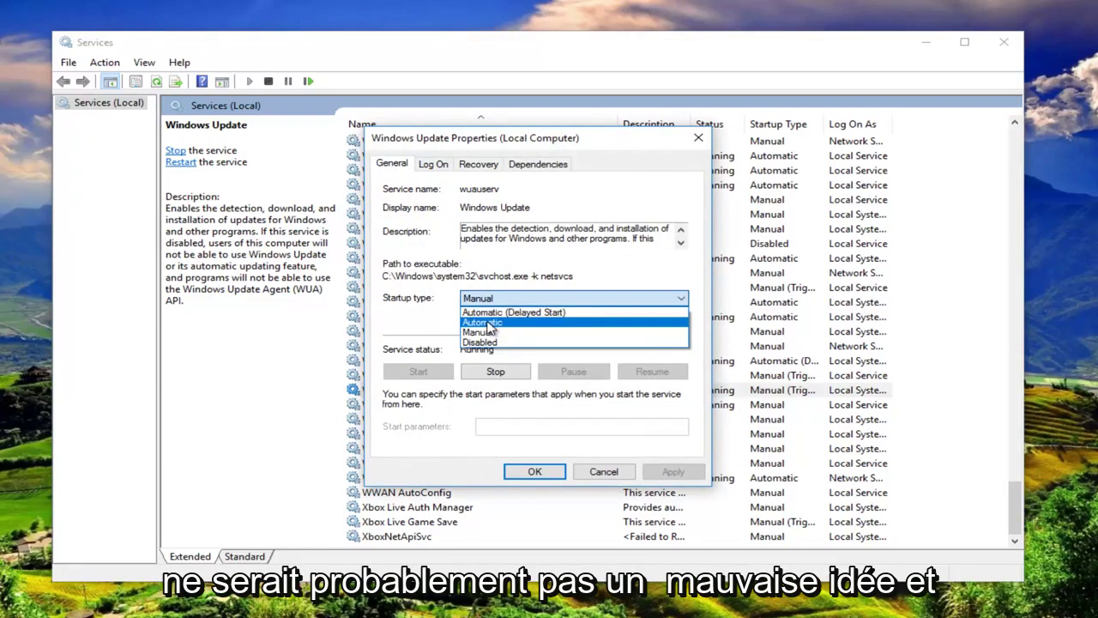
click(491, 326)
click(673, 471)
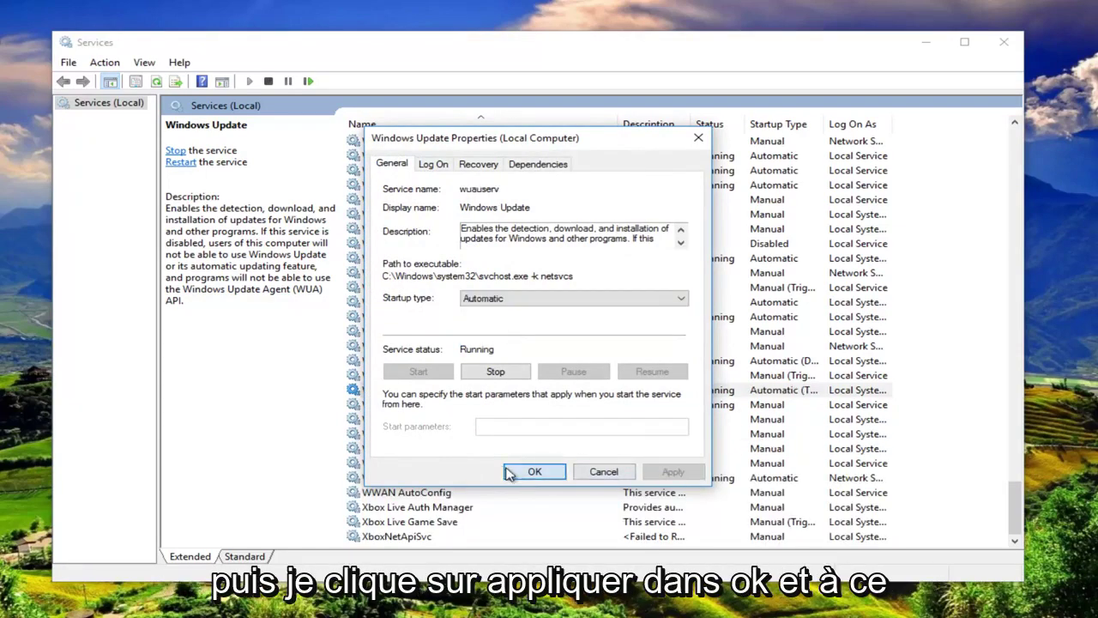
click(528, 472)
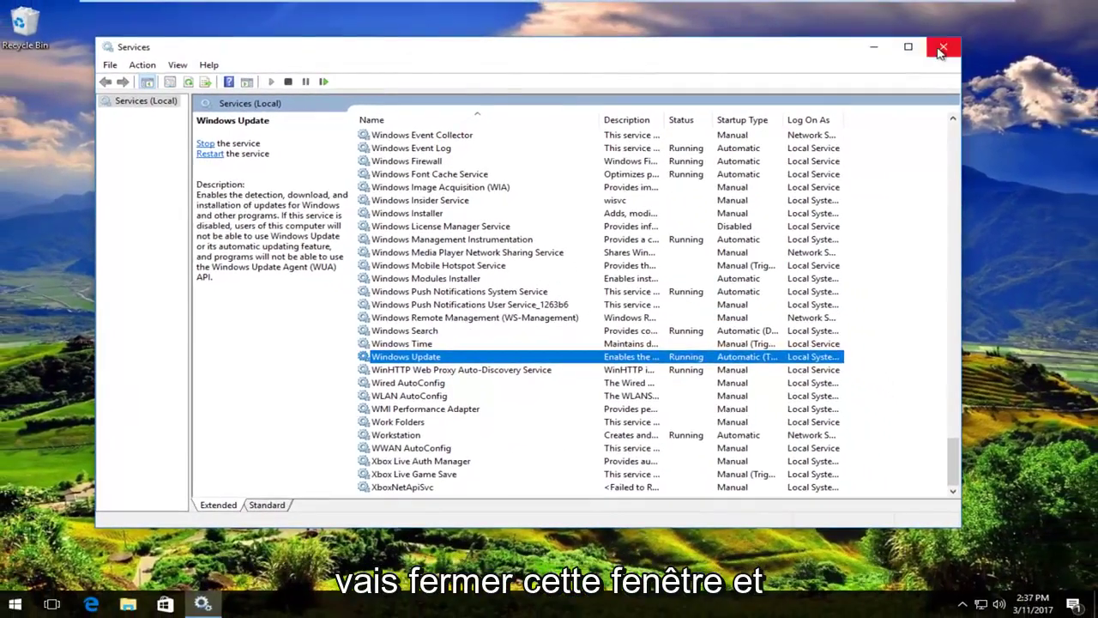
Close the Services console to return to the desktop.
click(1002, 43)
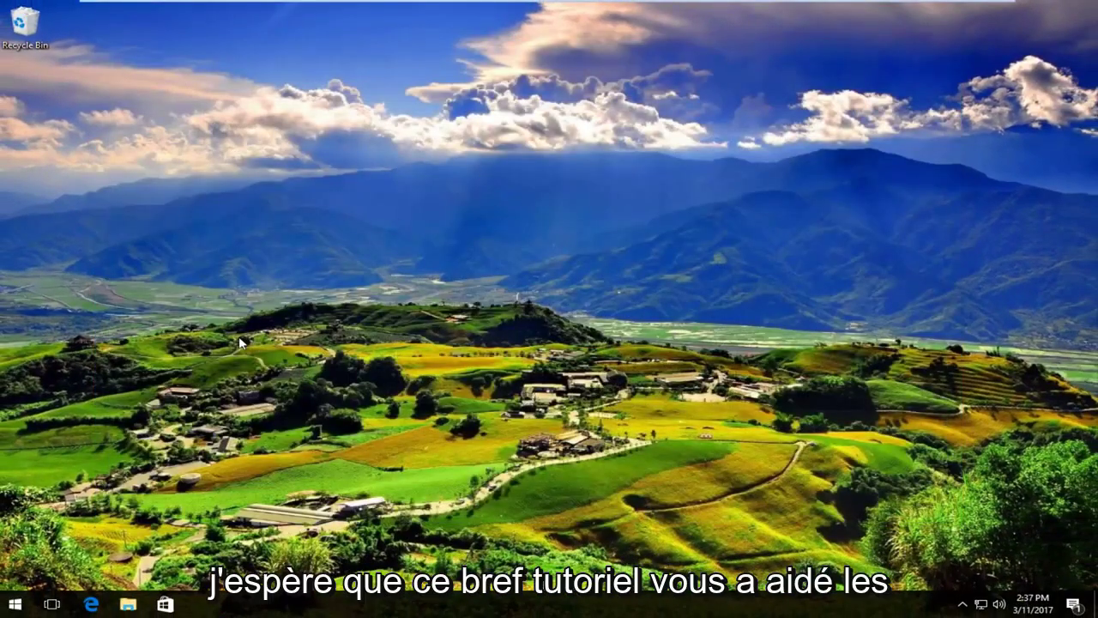